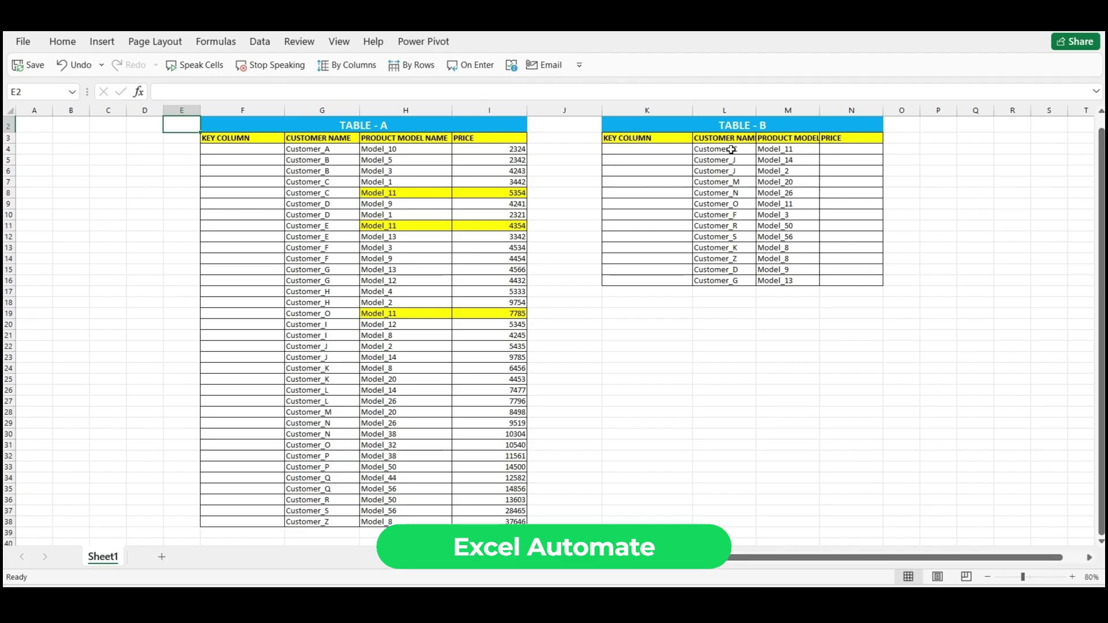
pyautogui.click(797, 139)
pyautogui.click(845, 152)
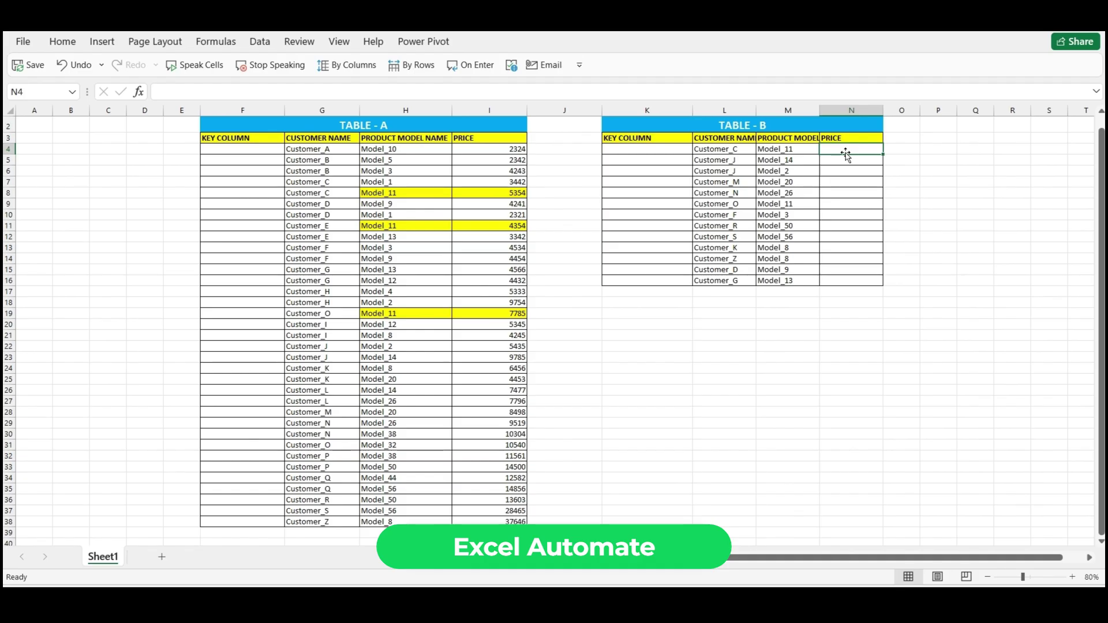
pyautogui.click(786, 148)
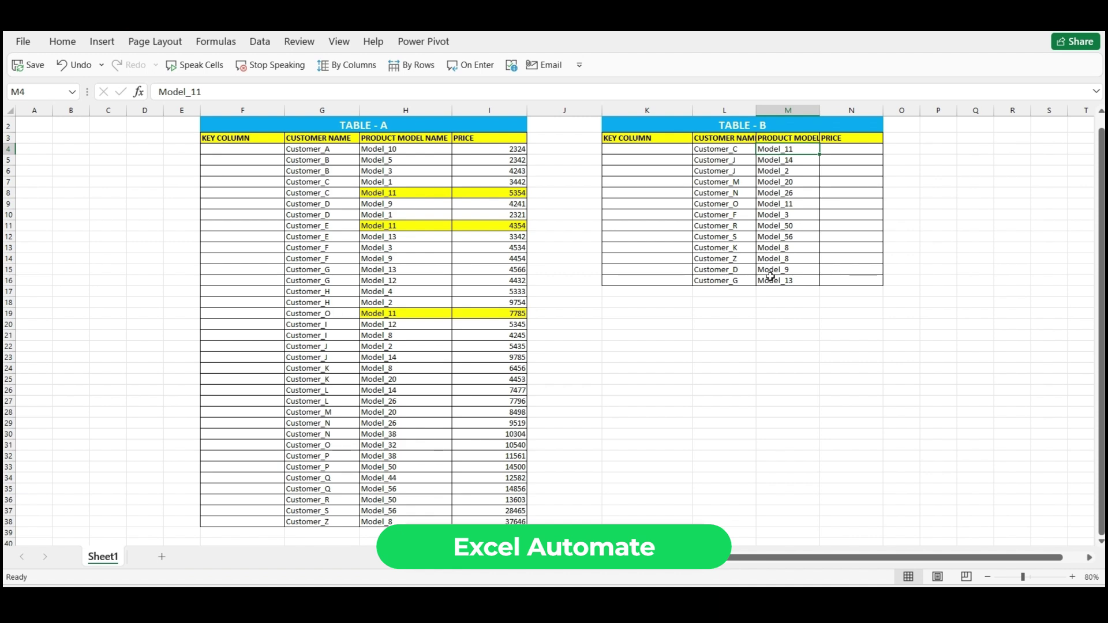
# Enter the formula =L4&M4 in K4 to join Table B's first customer name and product model into a key
pyautogui.click(669, 150)
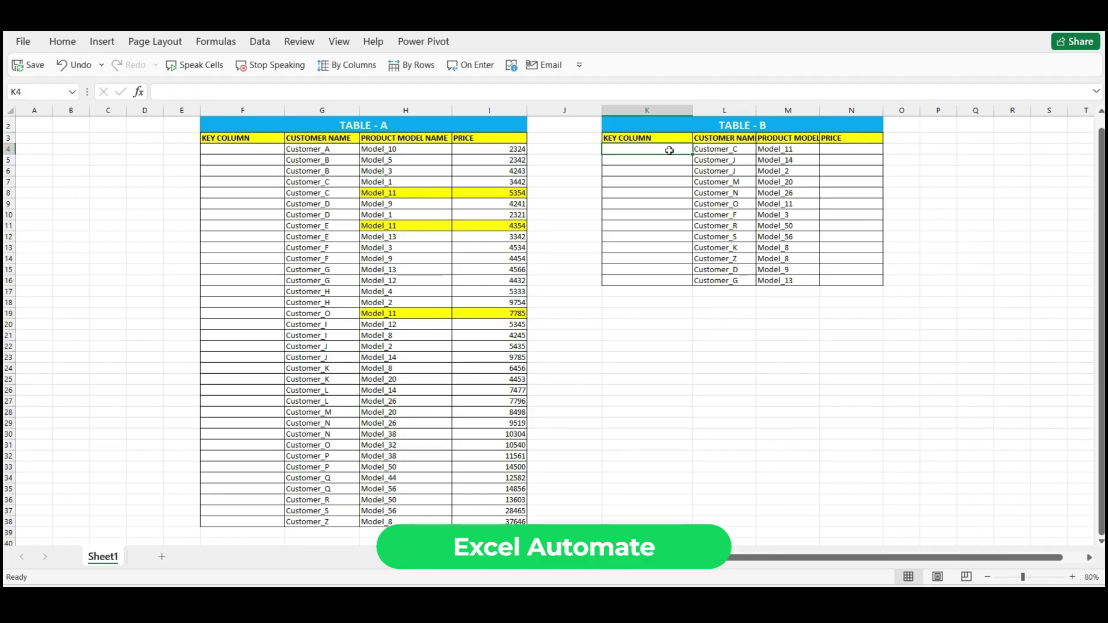
pyautogui.write('=')
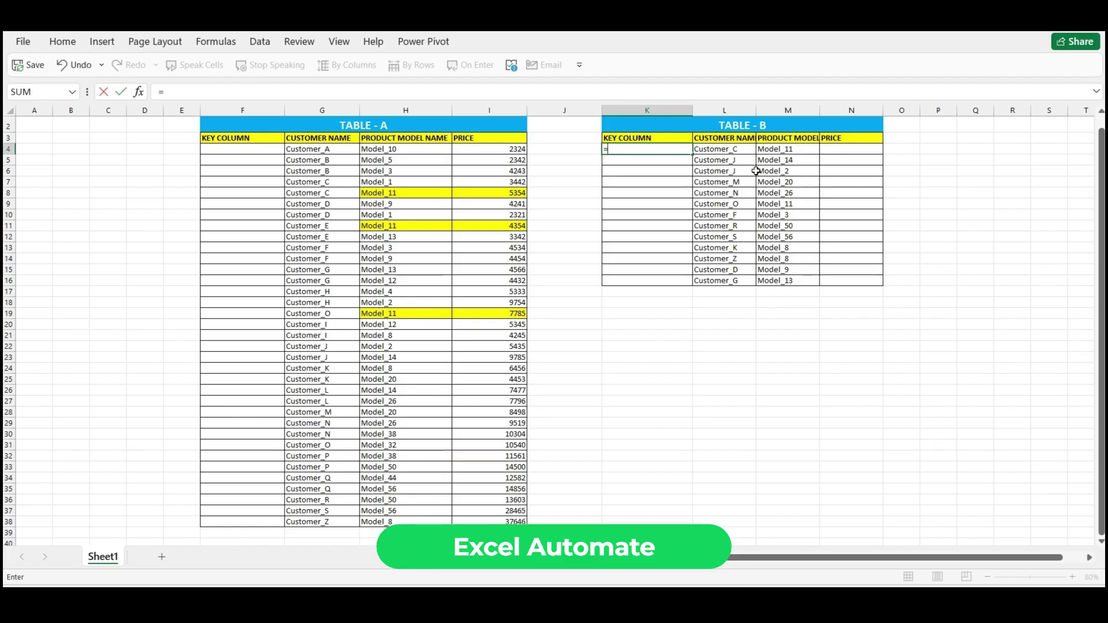
pyautogui.click(708, 150)
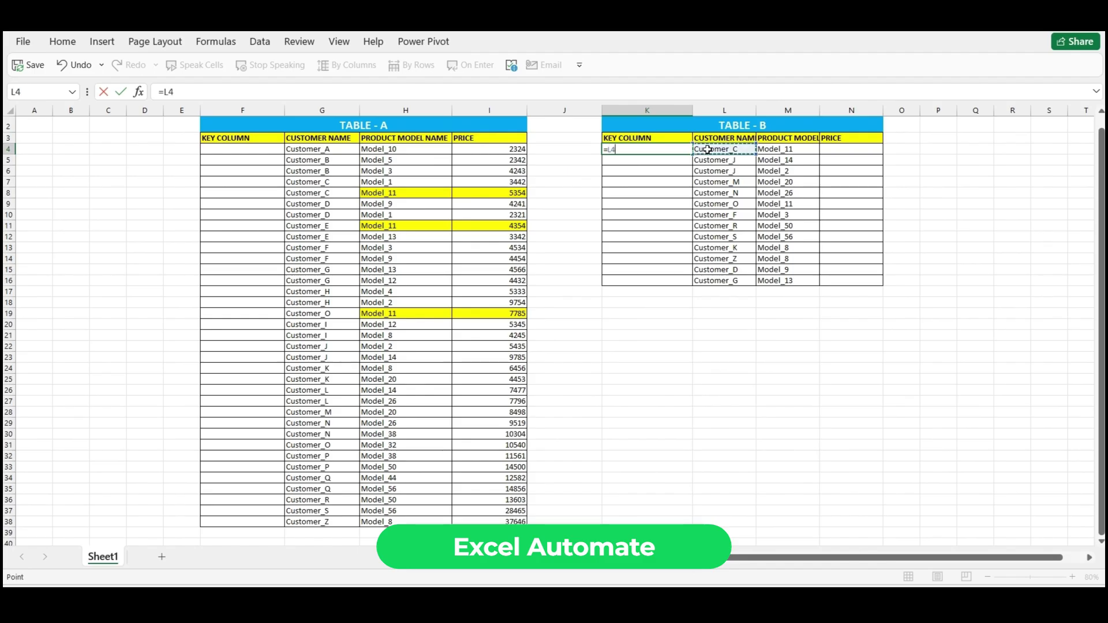
pyautogui.write('&')
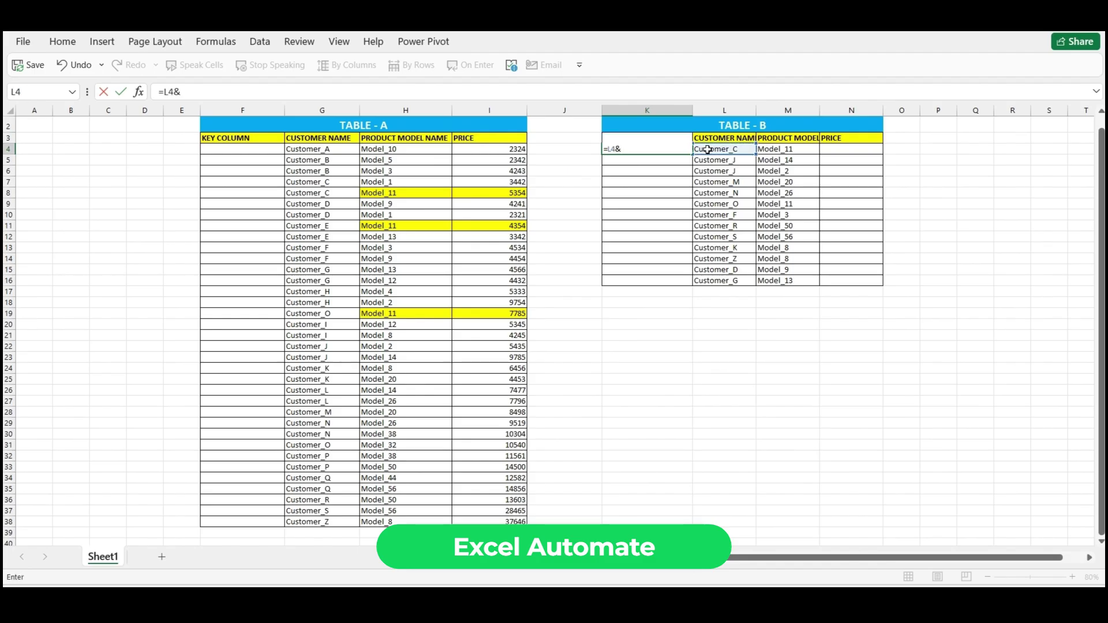
pyautogui.click(785, 150)
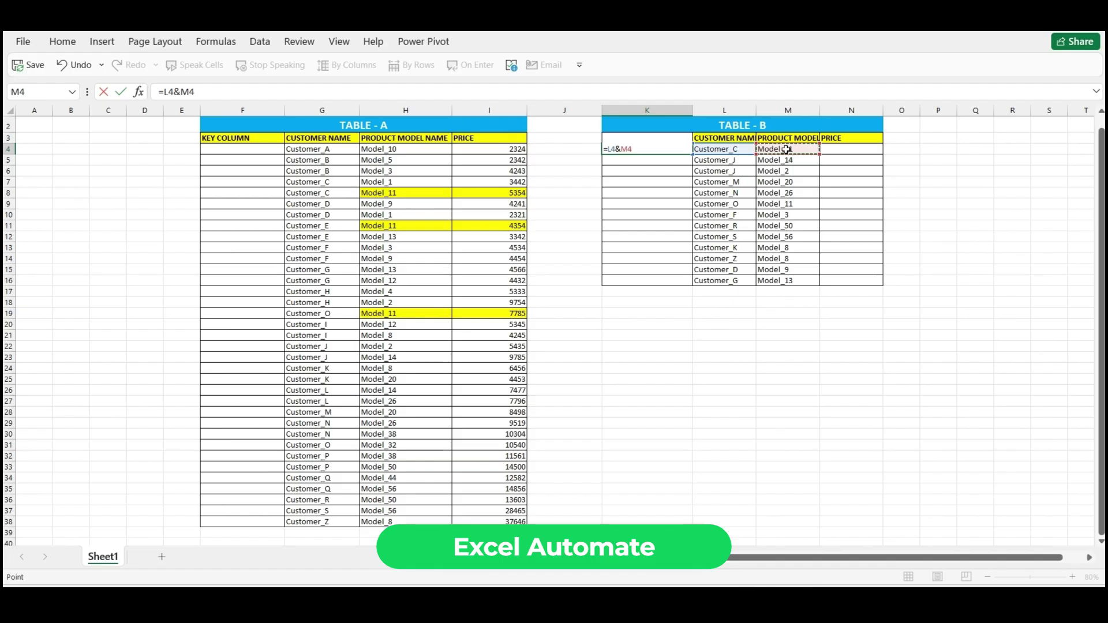
pyautogui.press('Return')
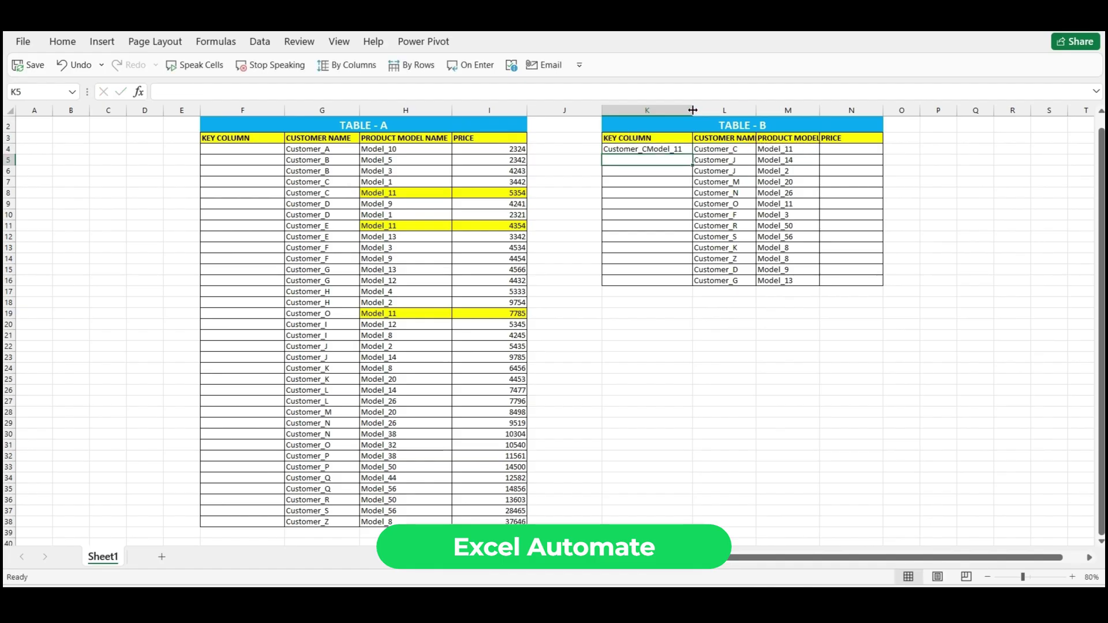
# Copy the key formula from K4 down through K16 to fill Table B's key column
pyautogui.click(629, 140)
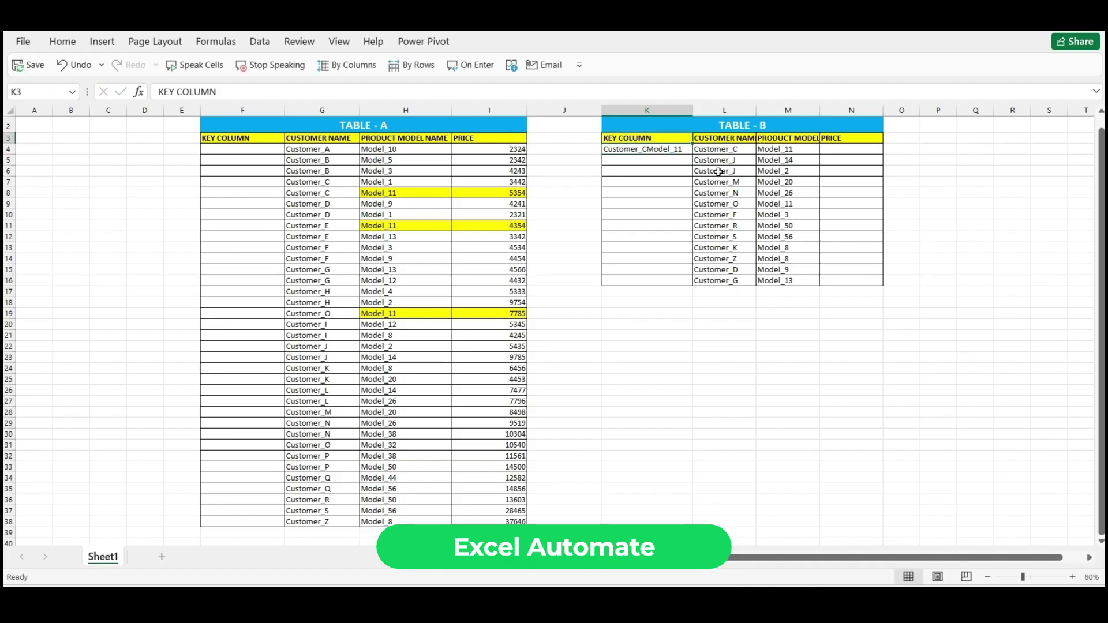
pyautogui.press('Down')
pyautogui.hotkey('ctrl', 'c')
pyautogui.hotkey('shift', 'Down')
pyautogui.hotkey('shift', 'Down')
pyautogui.hotkey('shift', 'Down')
pyautogui.hotkey('shift', 'Down')
pyautogui.hotkey('shift', 'Down')
pyautogui.hotkey('shift', 'Down')
pyautogui.hotkey('shift', 'Down')
pyautogui.hotkey('shift', 'Down')
pyautogui.hotkey('shift', 'Down')
pyautogui.hotkey('shift', 'Down')
pyautogui.hotkey('shift', 'Down')
pyautogui.hotkey('shift', 'Down')
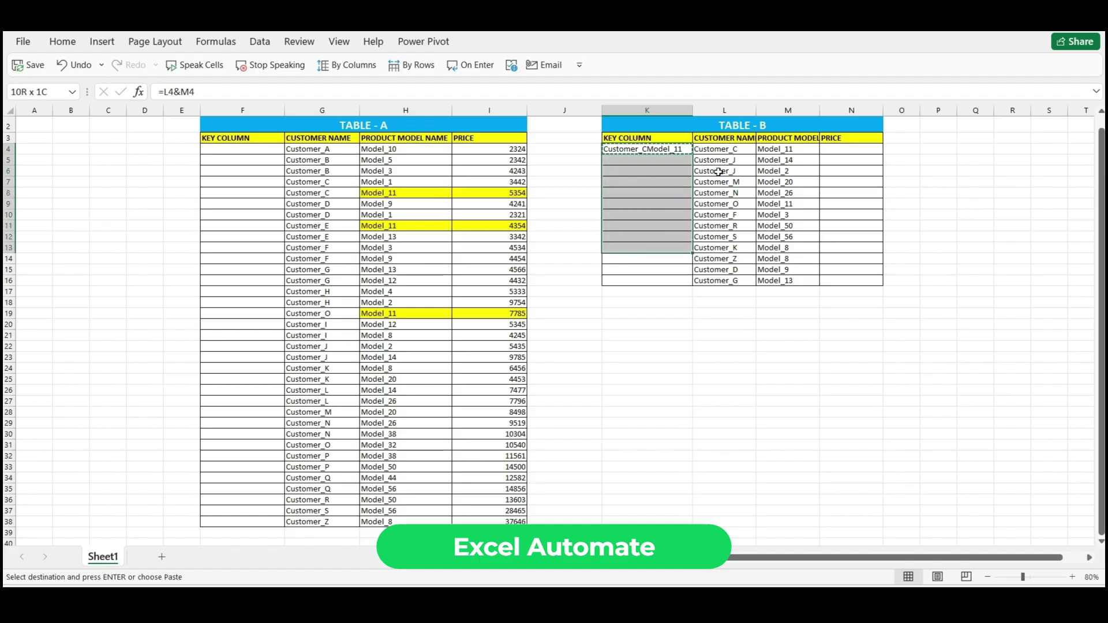
pyautogui.hotkey('ctrl', 'v')
# Enter the formula =G4&H4 in F4 to join Table A's first customer name and product model into a key
pyautogui.press('Left')
pyautogui.press('Left')
pyautogui.press('Left')
pyautogui.press('Left')
pyautogui.press('Left')
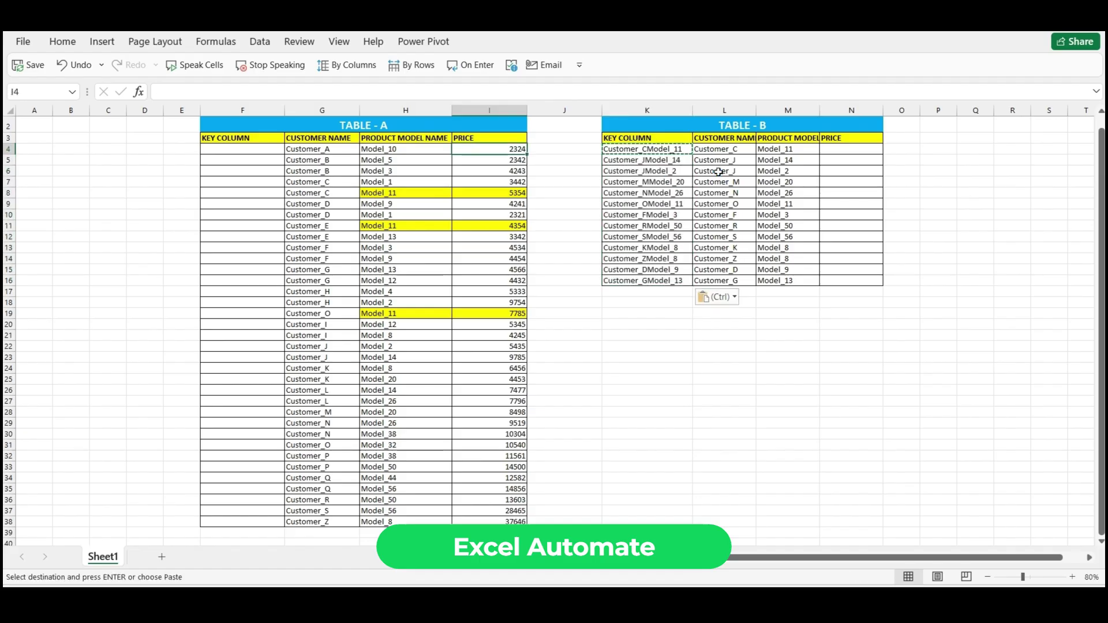
pyautogui.write('=')
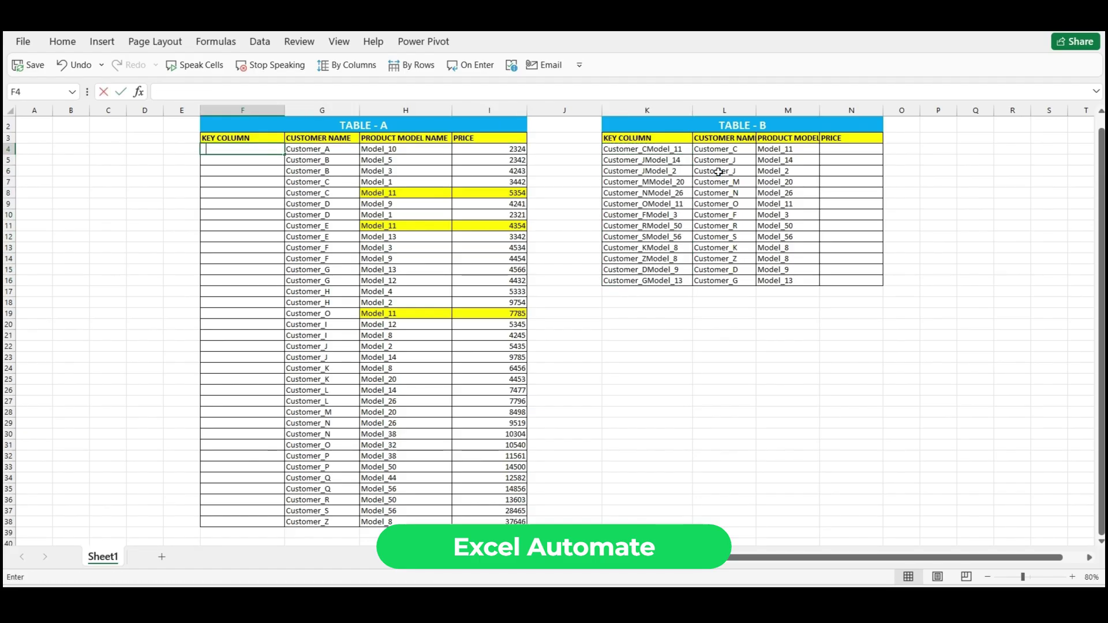
pyautogui.press('Right')
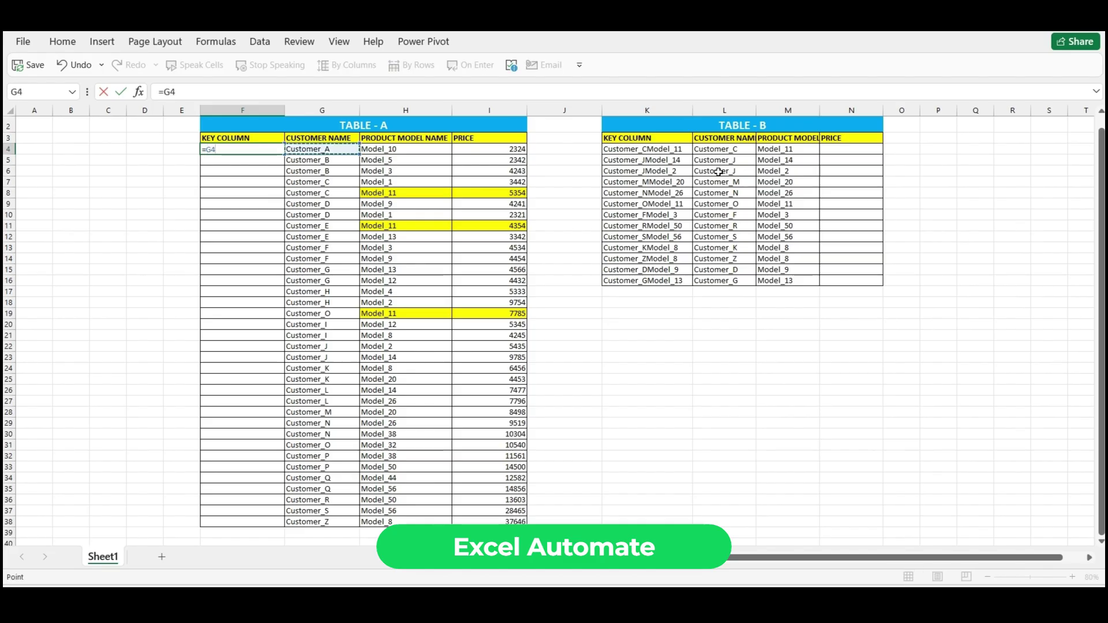
pyautogui.write('&')
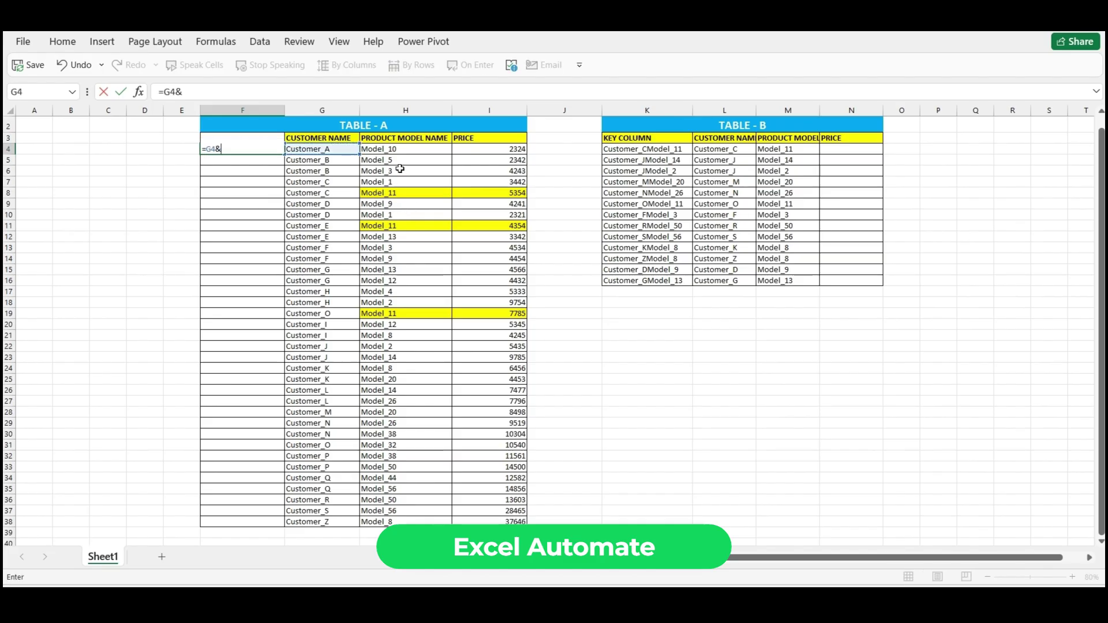
pyautogui.click(394, 150)
pyautogui.hotkey('ctrl', 'Return')
# Copy the key formula from F4 down through F38 to fill Table A's key column
pyautogui.hotkey('ctrl', 'c')
pyautogui.press('Right')
pyautogui.hotkey('ctrl', 'Down')
pyautogui.press('Left')
pyautogui.hotkey('ctrl', 'shift', 'Up')
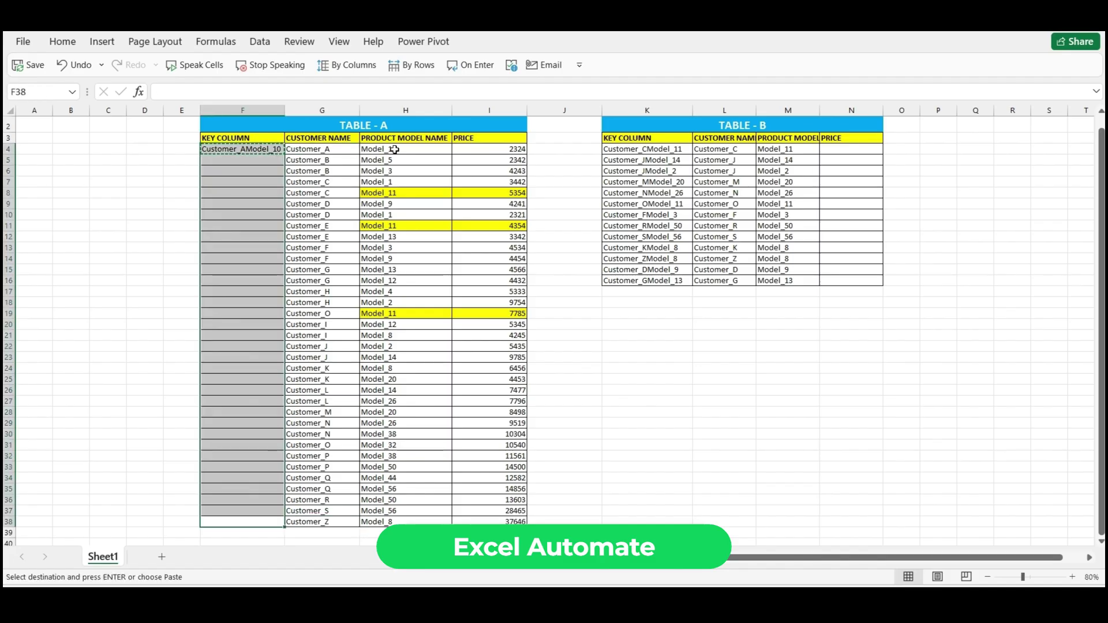
pyautogui.hotkey('ctrl', 'v')
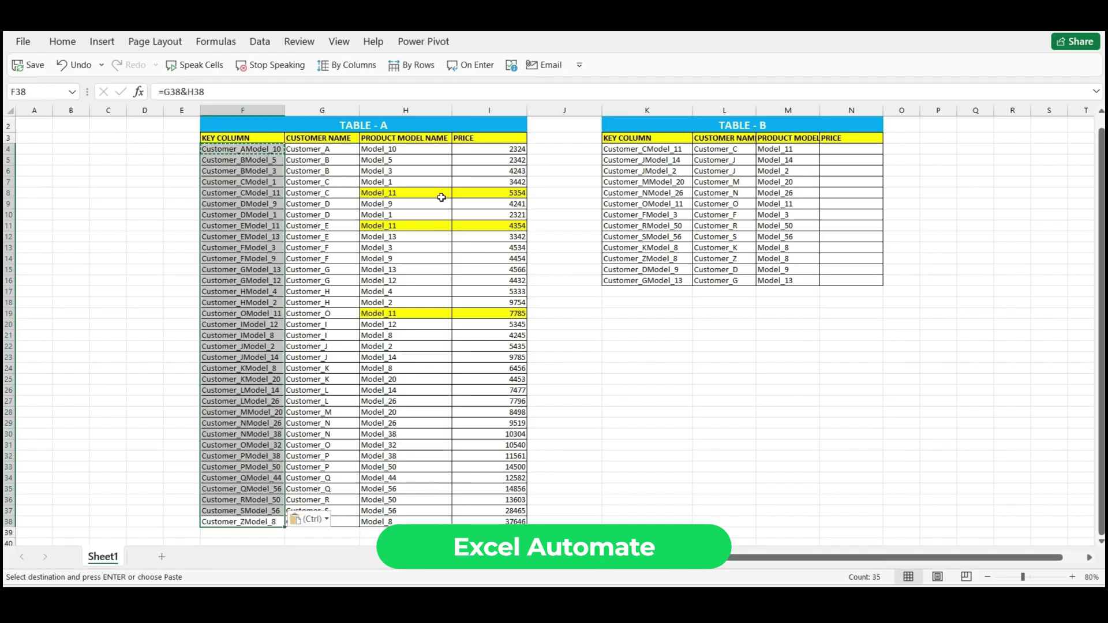
pyautogui.press('Escape')
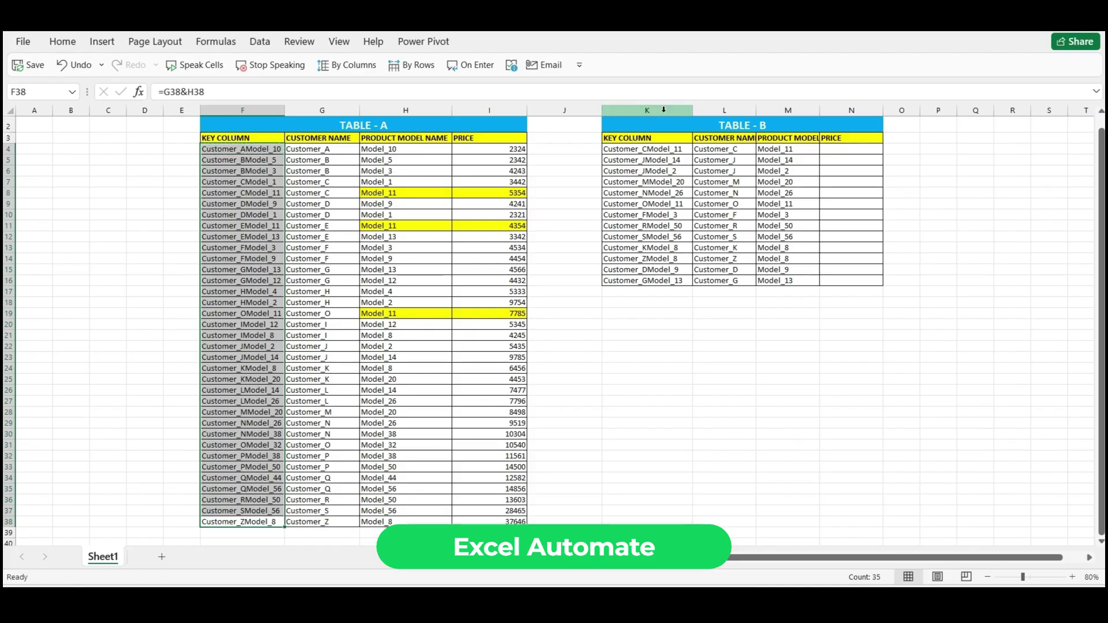
# Start a VLOOKUP formula in Table B's first price cell, N4, with K4 as the lookup value
pyautogui.click(655, 151)
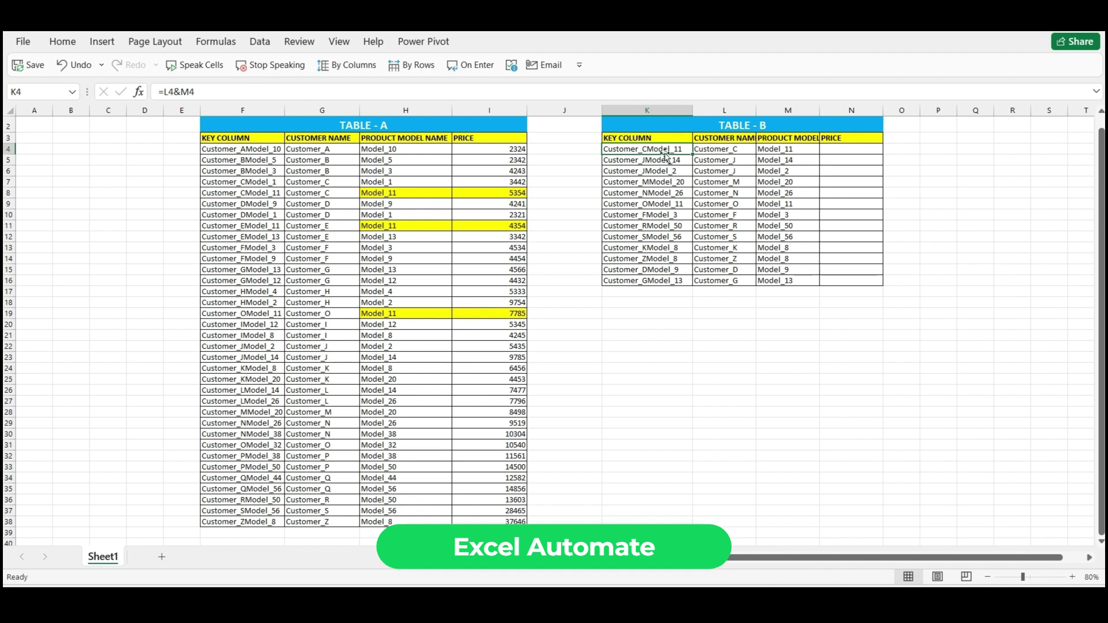
pyautogui.click(847, 148)
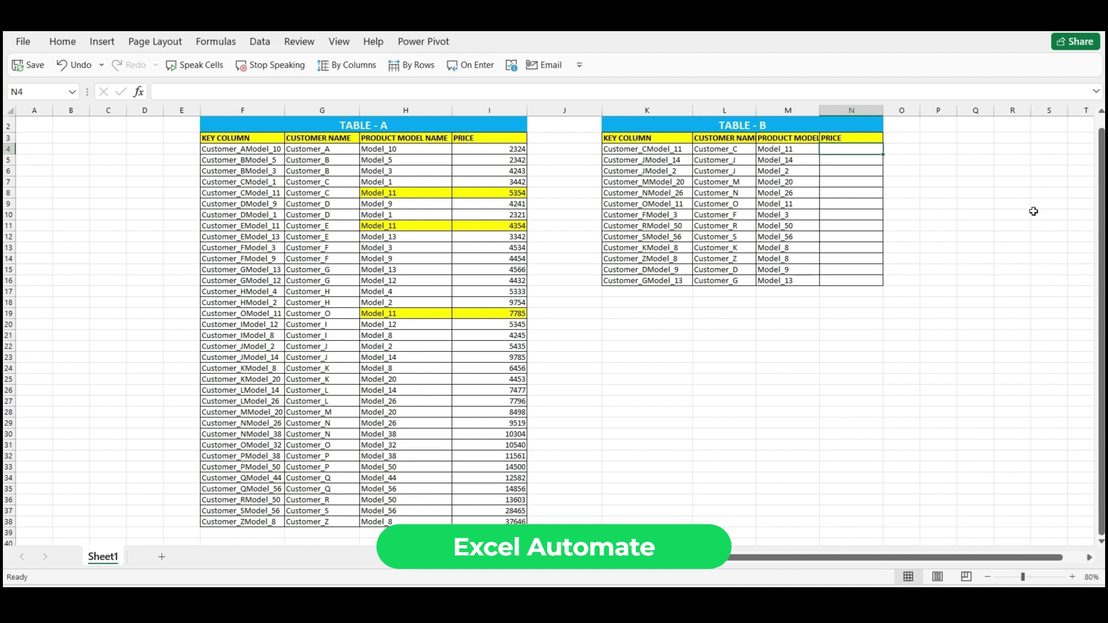
pyautogui.write('=VLO')
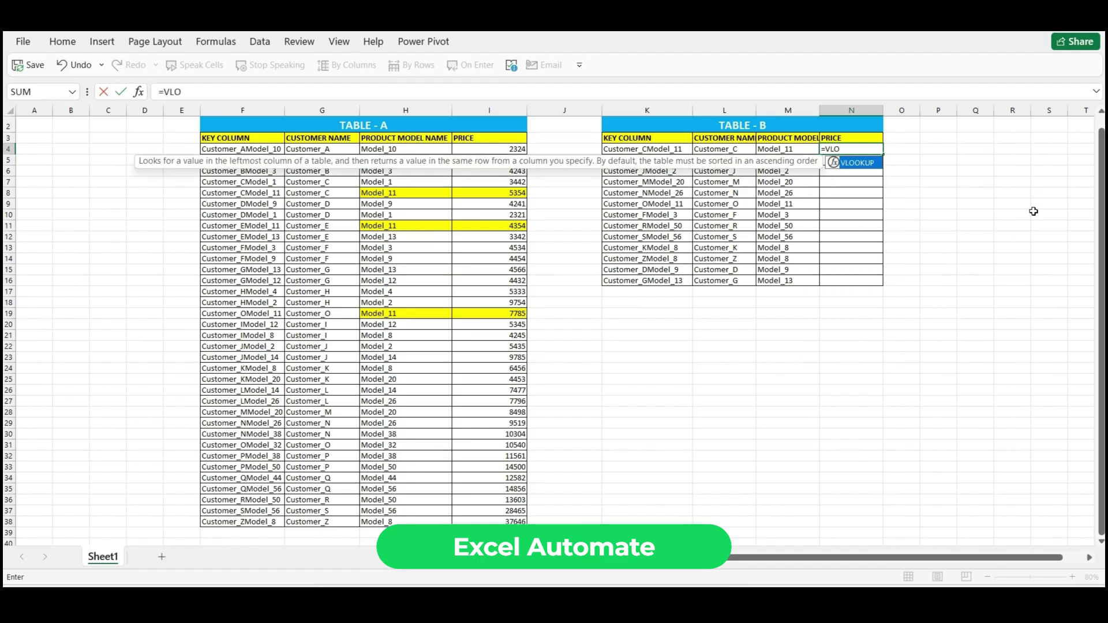
pyautogui.press('Tab')
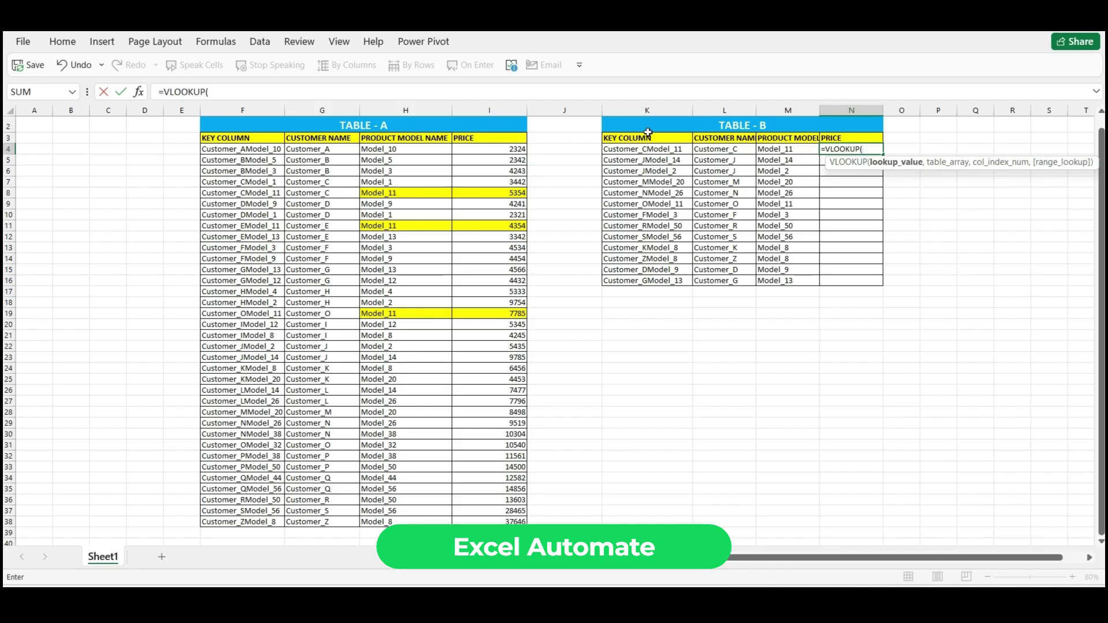
pyautogui.click(653, 149)
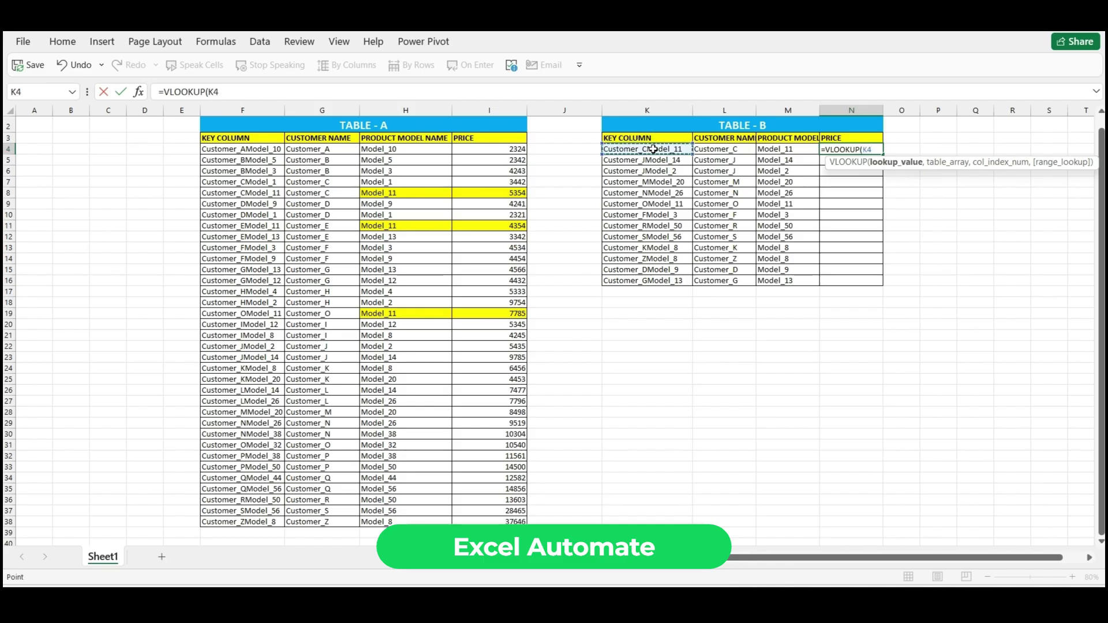
pyautogui.write(',')
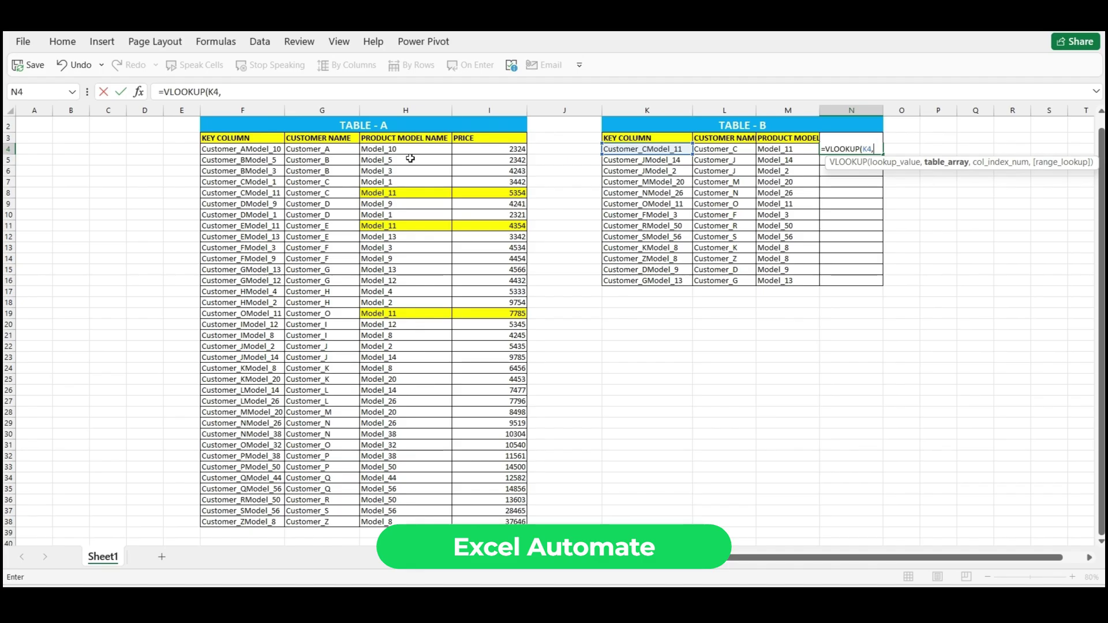
# Set the VLOOKUP's table array to Table A's data range as the absolute reference $F$4:$I$38
pyautogui.click(274, 149)
pyautogui.moveTo(274, 149); pyautogui.dragTo(503, 467)
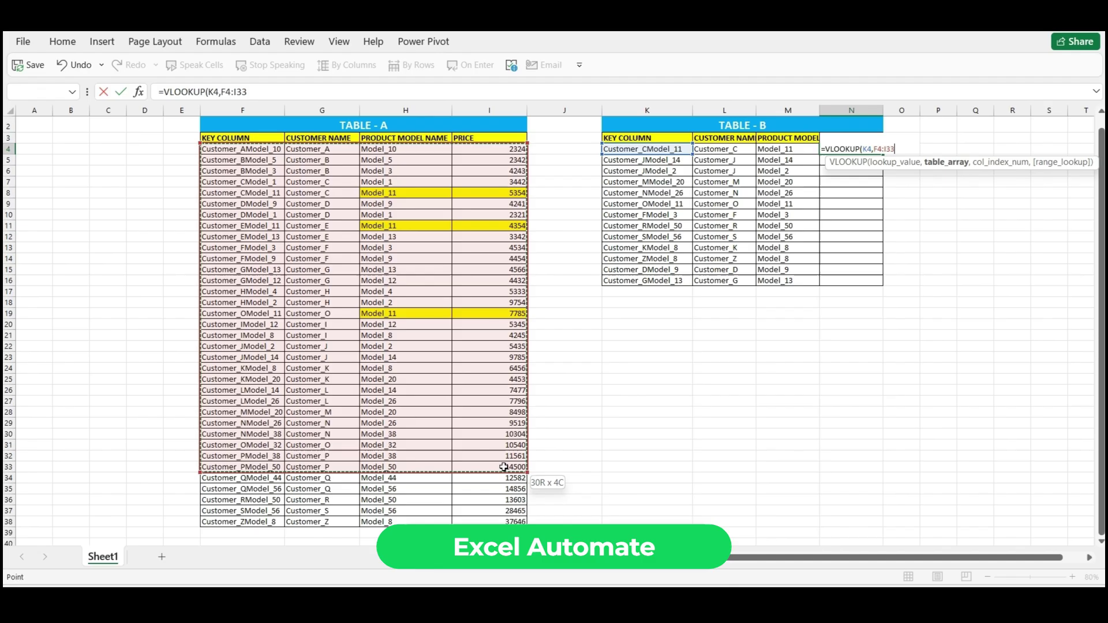
pyautogui.moveTo(503, 466); pyautogui.dragTo(505, 521)
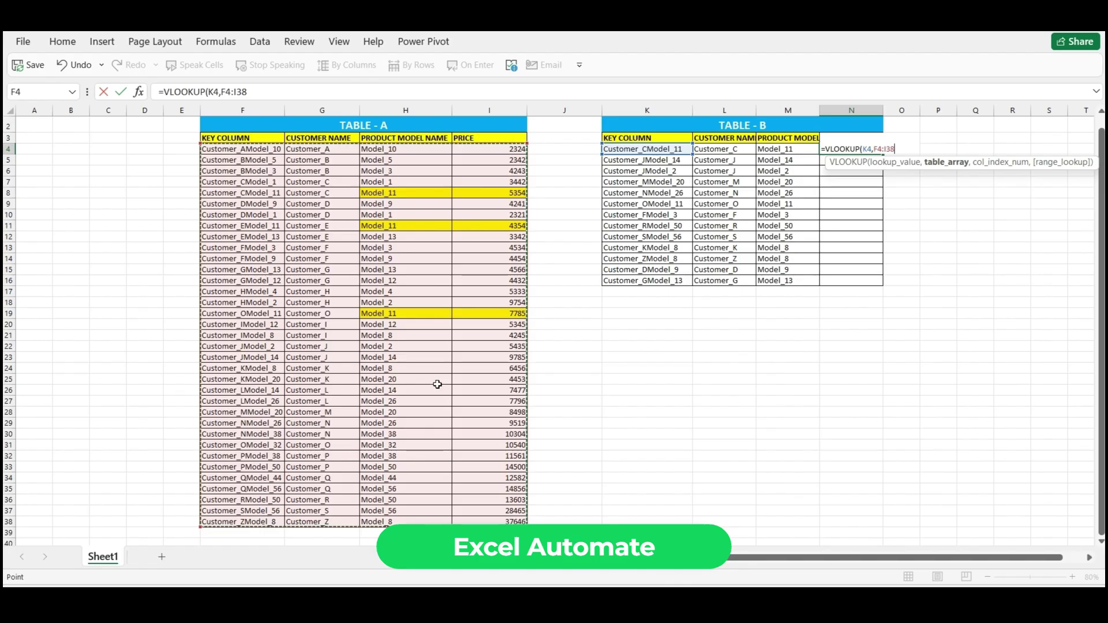
pyautogui.doubleClick(874, 149)
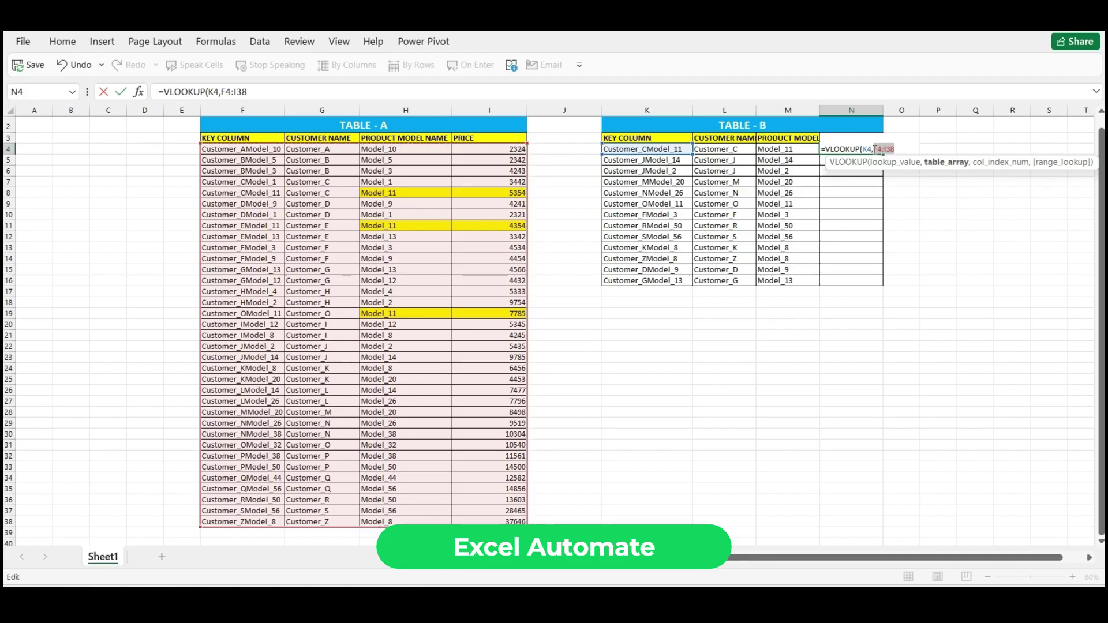
pyautogui.press('F4')
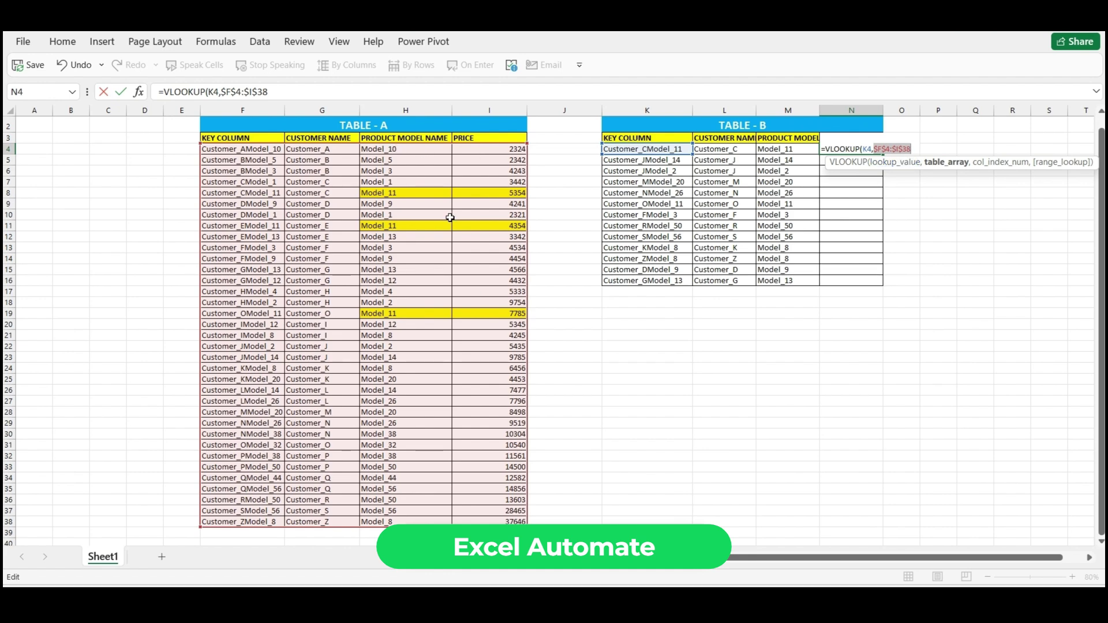
pyautogui.press('Right')
pyautogui.write(',')
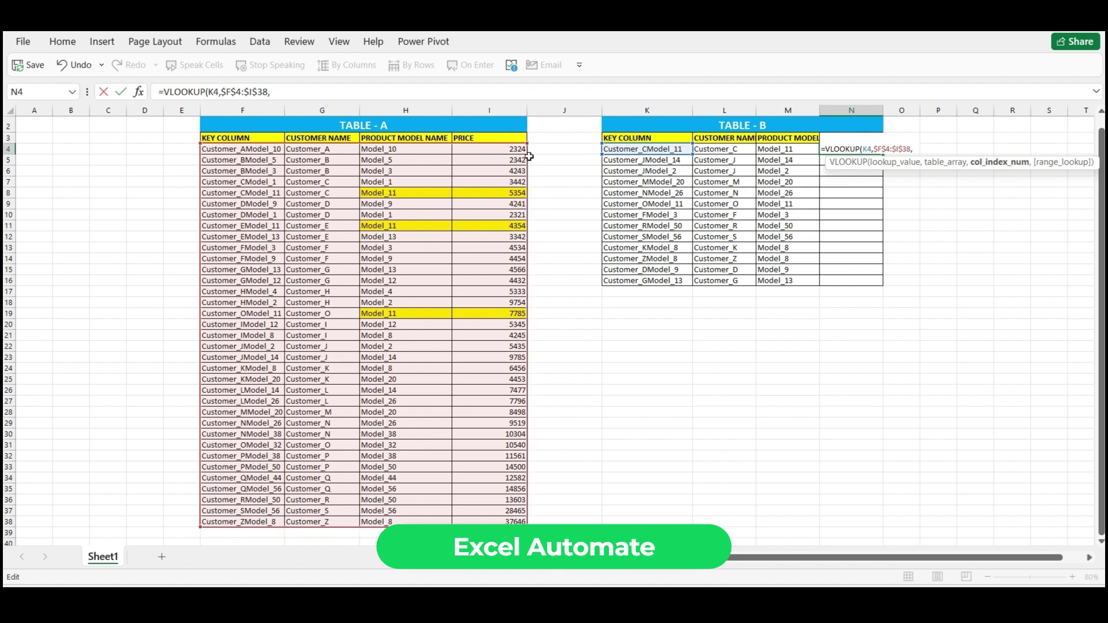
# Complete the VLOOKUP in N4 with column index 4 and range lookup 0 for an exact match
pyautogui.write('4,')
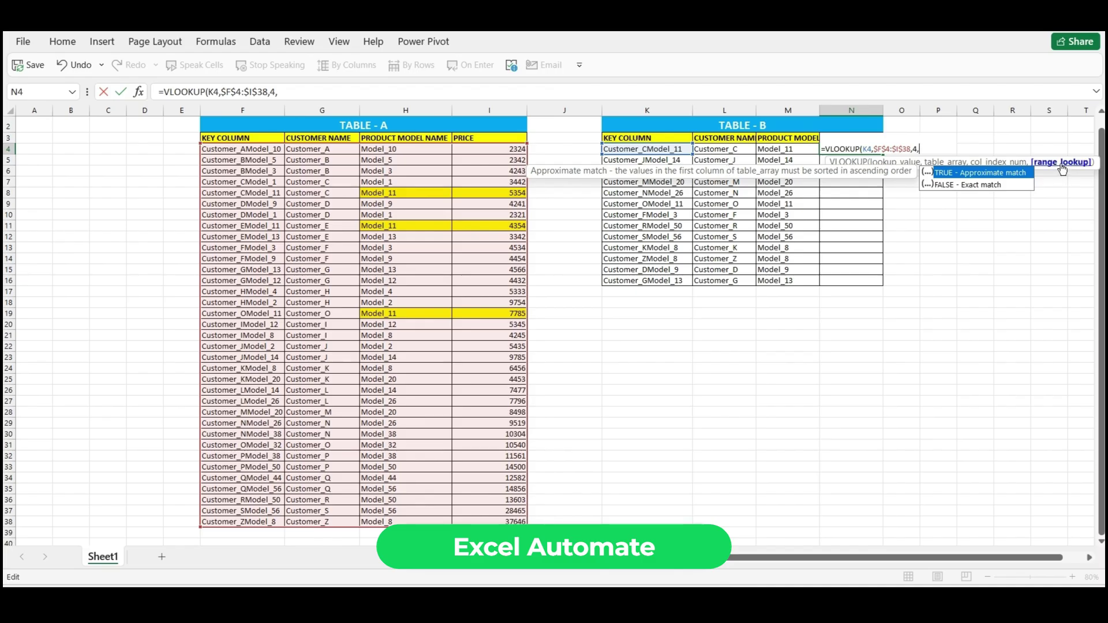
pyautogui.write('0')
pyautogui.write(')')
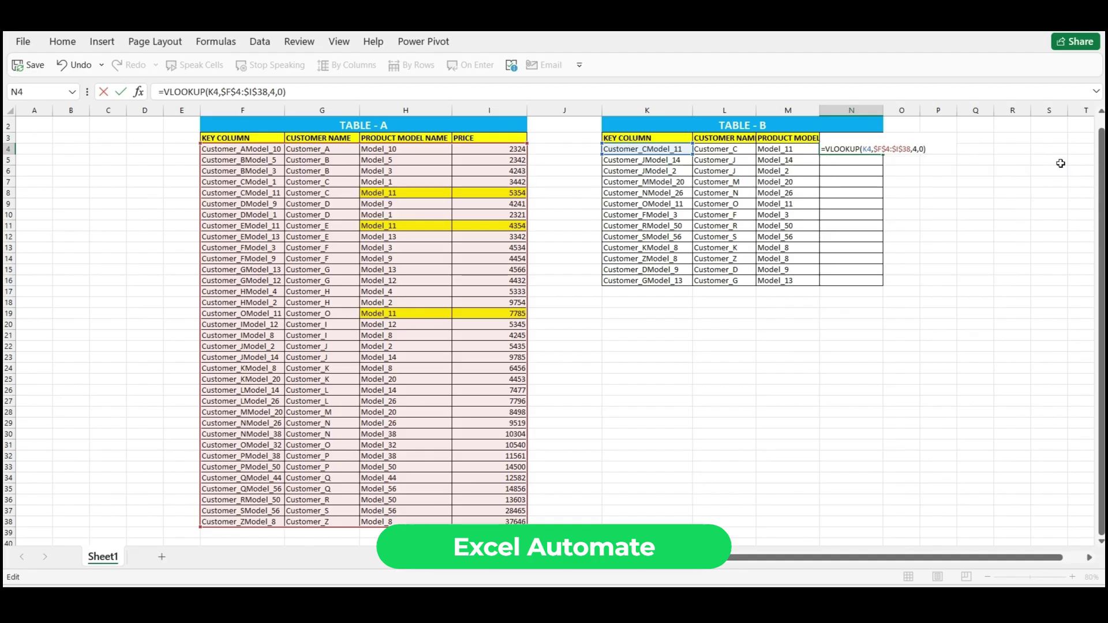
pyautogui.hotkey('ctrl', 'Return')
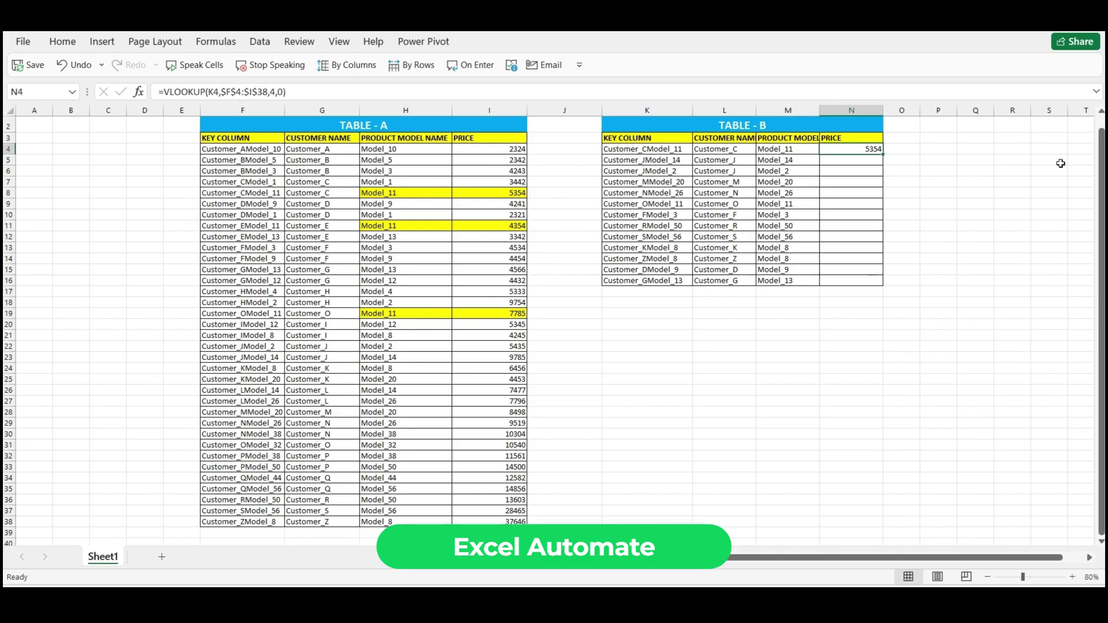
# Copy the VLOOKUP formula from N4 down through N16 to fill Table B's price column
pyautogui.hotkey('ctrl', 'c')
pyautogui.press('Left')
pyautogui.hotkey('ctrl', 'Down')
pyautogui.press('Right')
pyautogui.hotkey('ctrl', 'shift', 'Up')
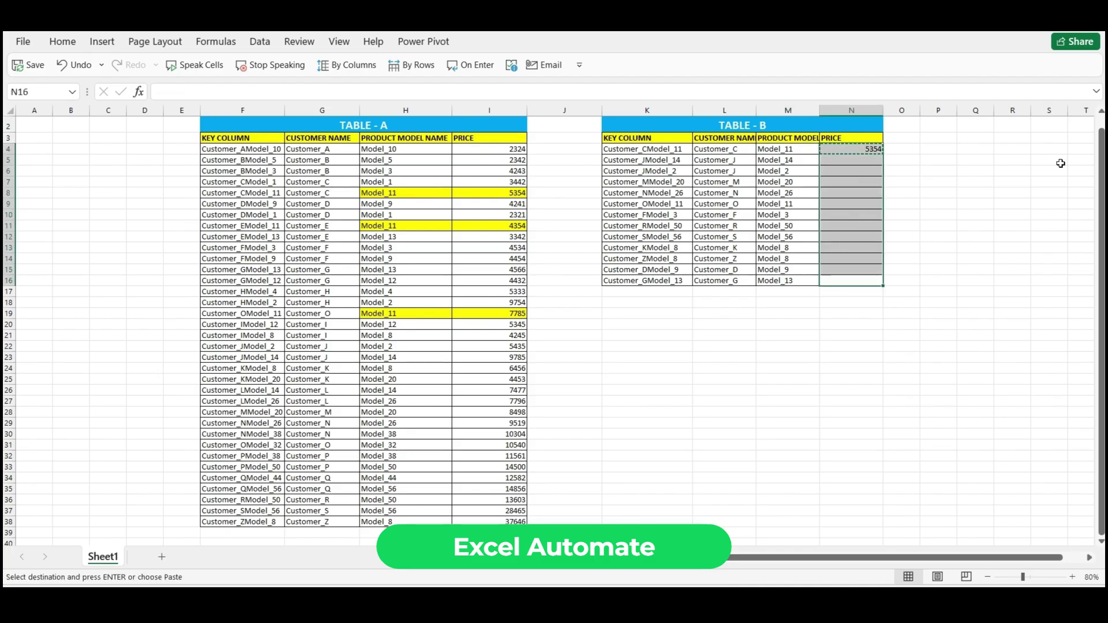
pyautogui.hotkey('ctrl', 'v')
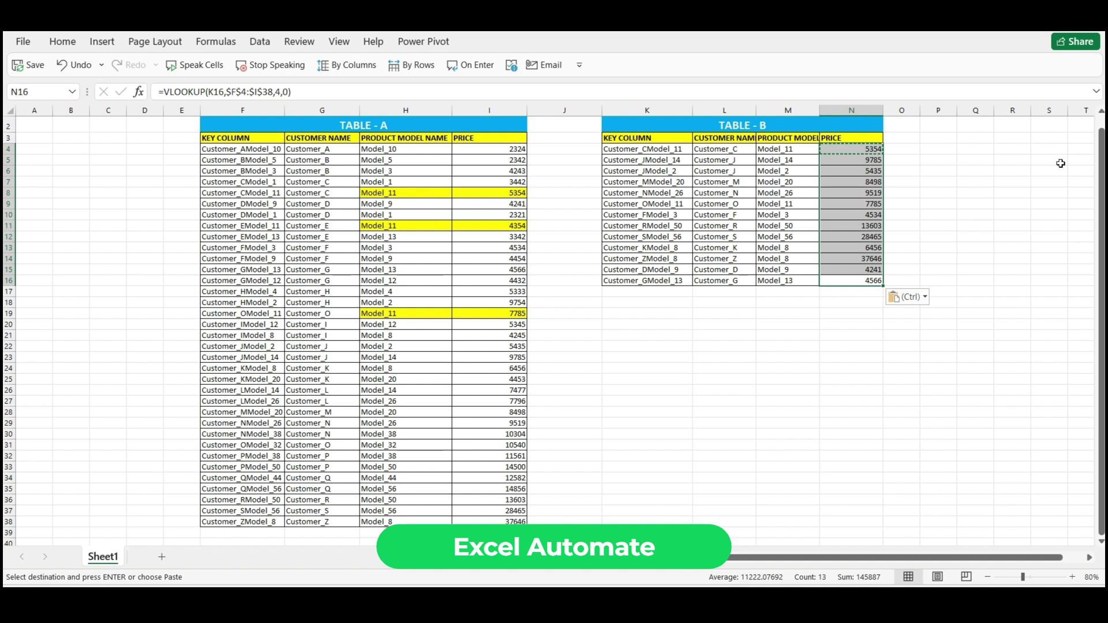
# Review the looked-up prices in Table B's price column, comparing the first row's customer and model with Table A
pyautogui.press('Down')
pyautogui.press('Up')
pyautogui.press('Up')
pyautogui.press('Up')
pyautogui.press('Up')
pyautogui.press('Up')
pyautogui.press('Up')
pyautogui.press('Up')
pyautogui.press('Up')
pyautogui.press('Up')
pyautogui.press('Up')
pyautogui.press('Up')
pyautogui.press('Up')
pyautogui.press('Up')
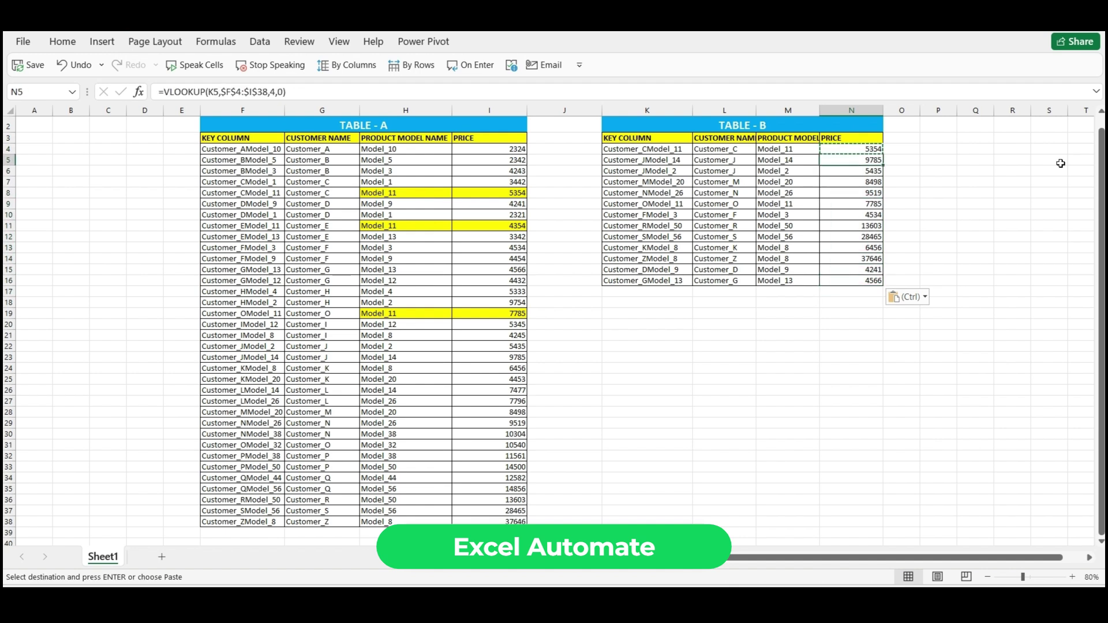
pyautogui.click(786, 149)
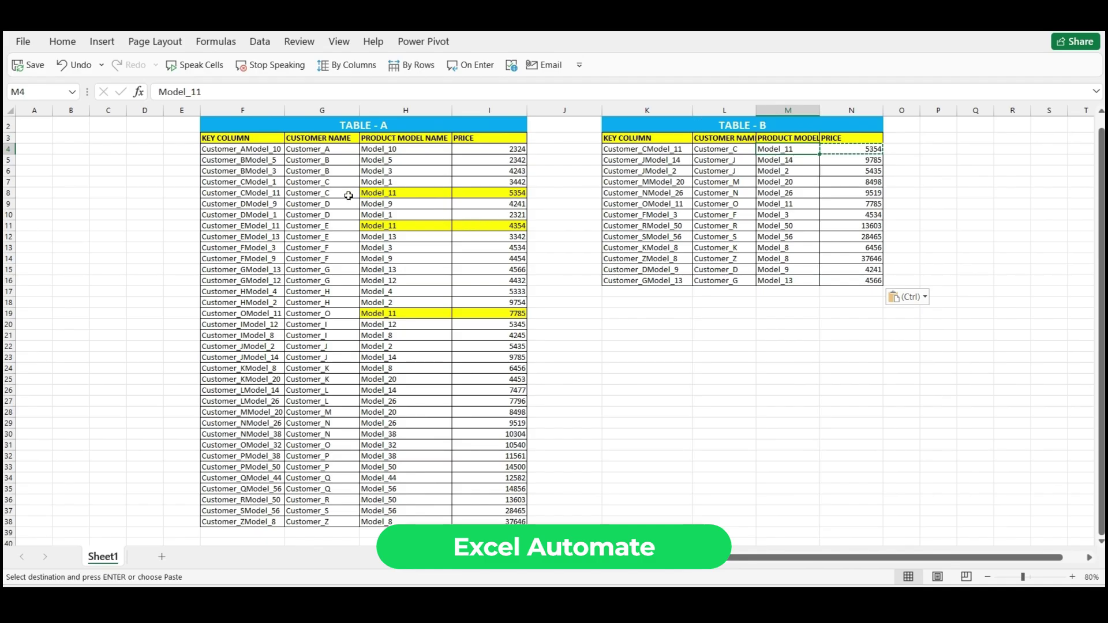
# Fill the Customer_C cell G8 in Table A and its matching Table B record L4:N4 with yellow
pyautogui.click(325, 193)
pyautogui.click(70, 45)
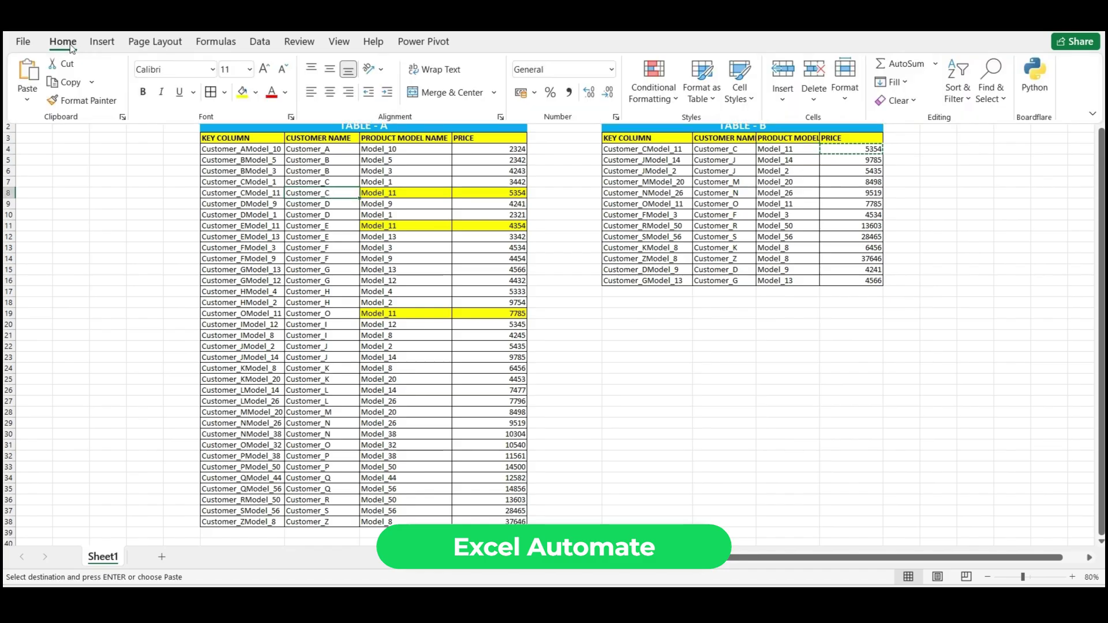
pyautogui.click(242, 92)
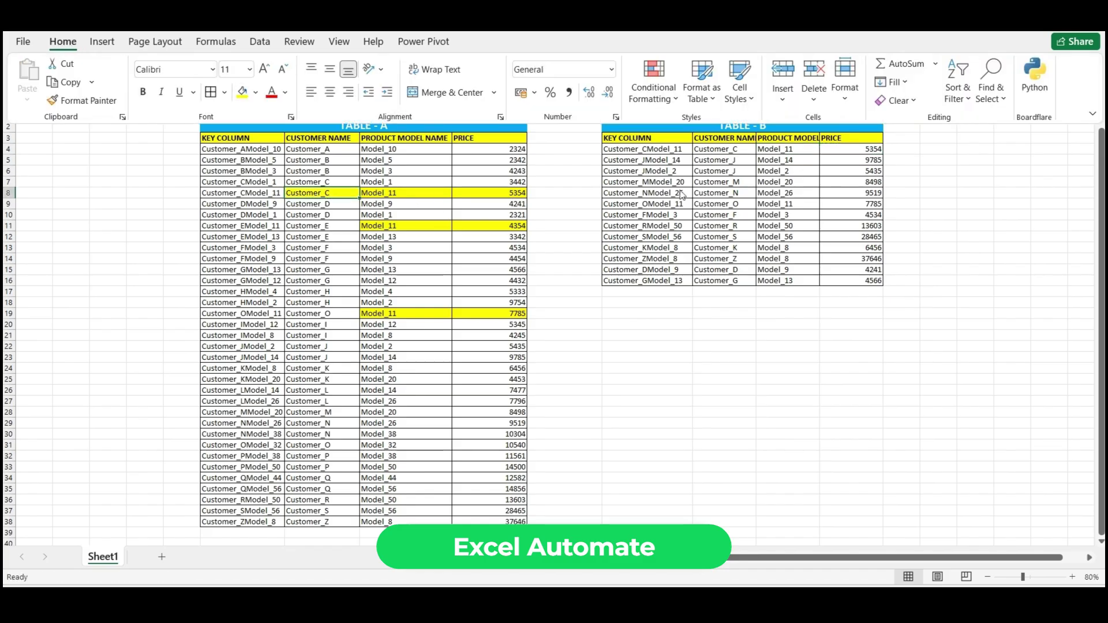
pyautogui.click(847, 153)
pyautogui.click(729, 152)
pyautogui.moveTo(729, 152); pyautogui.dragTo(840, 149)
pyautogui.click(63, 42)
pyautogui.click(243, 92)
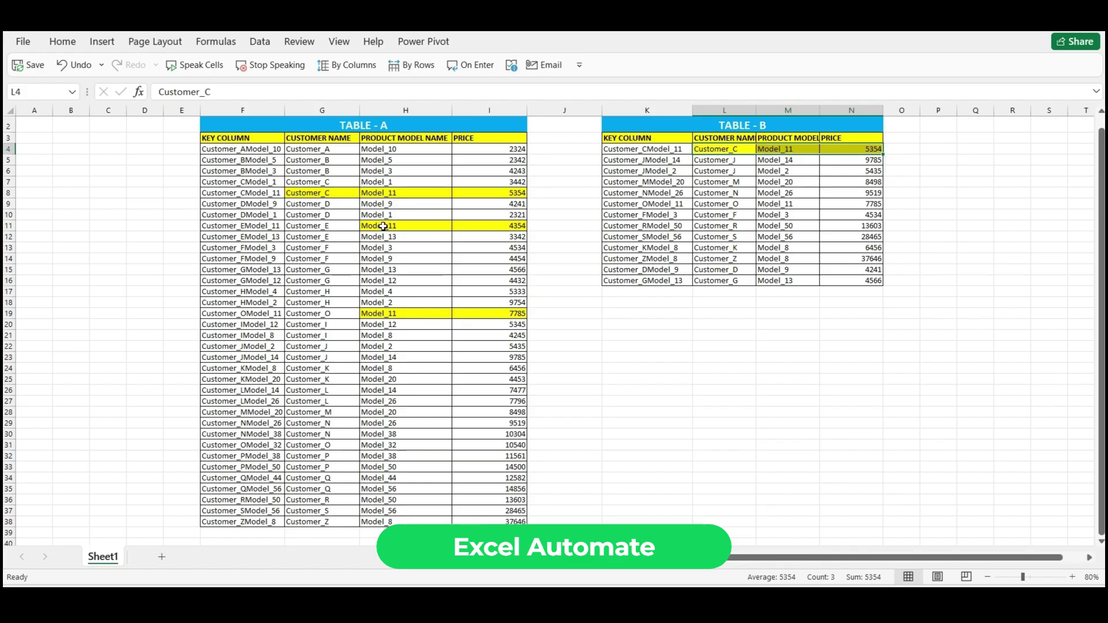
# Fill the Customer_O cell G19 in Table A and its matching Table B record L9:N9 with yellow
pyautogui.click(333, 313)
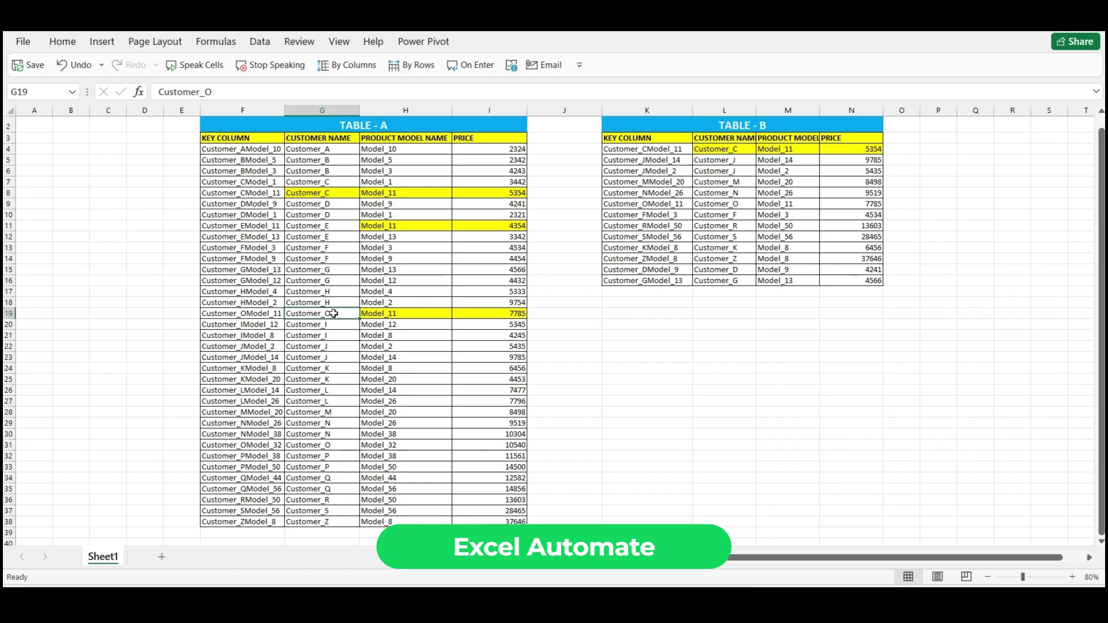
pyautogui.click(63, 41)
pyautogui.click(242, 96)
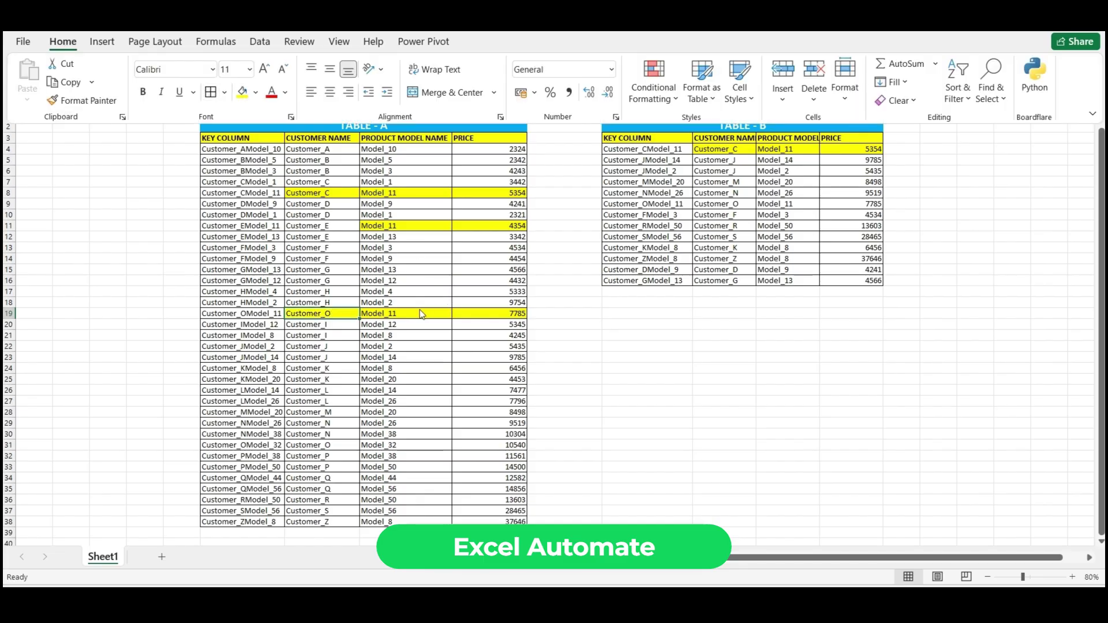
pyautogui.moveTo(736, 205); pyautogui.dragTo(866, 206)
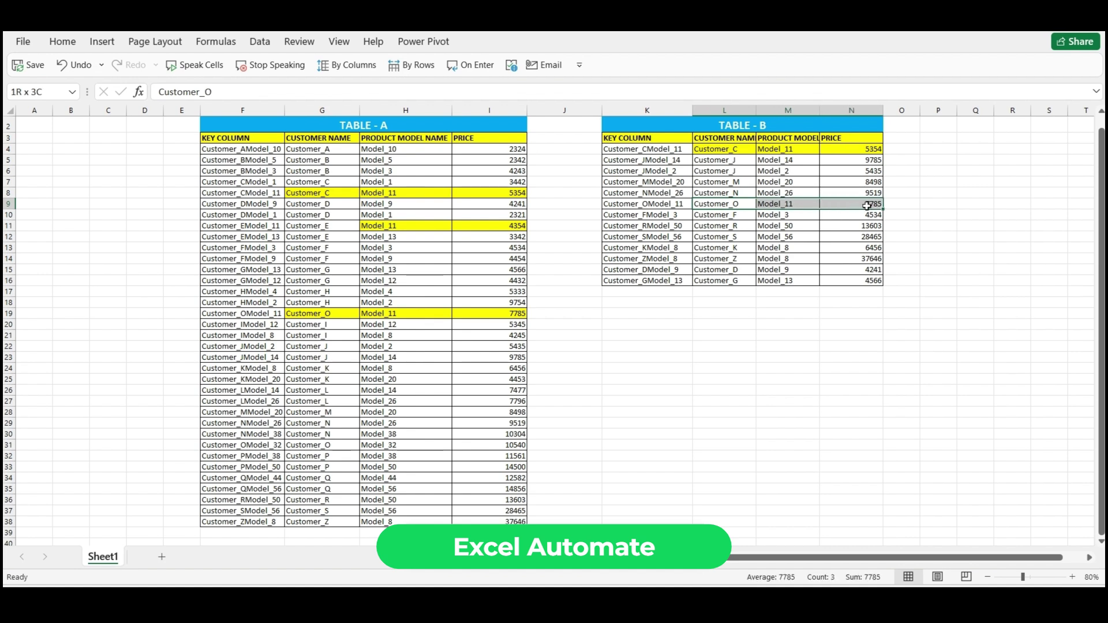
pyautogui.click(58, 42)
pyautogui.click(243, 92)
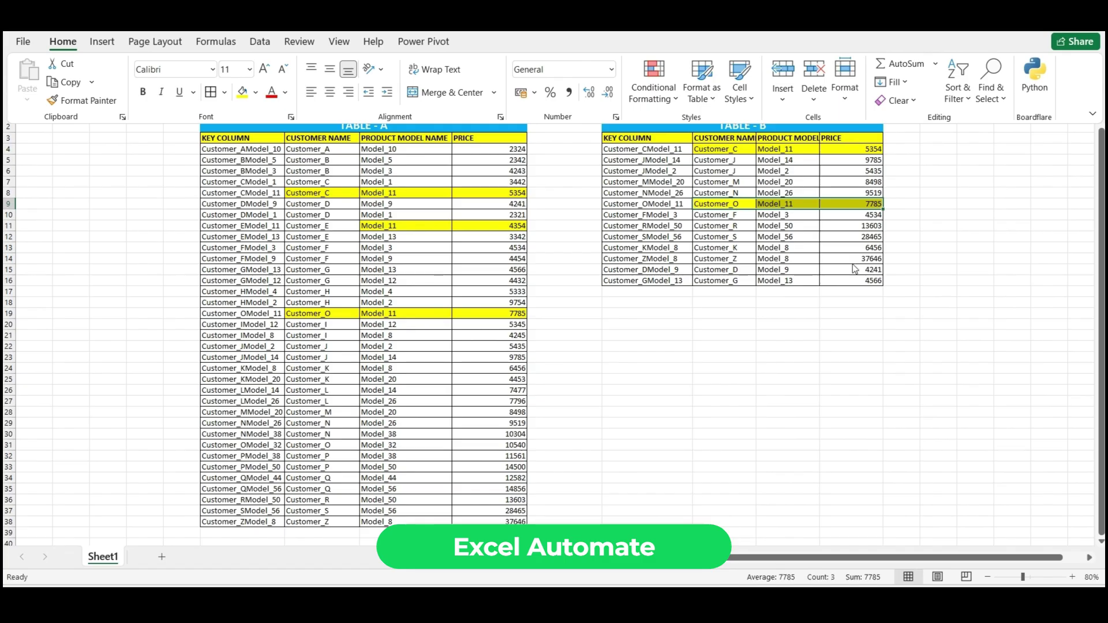
pyautogui.click(970, 332)
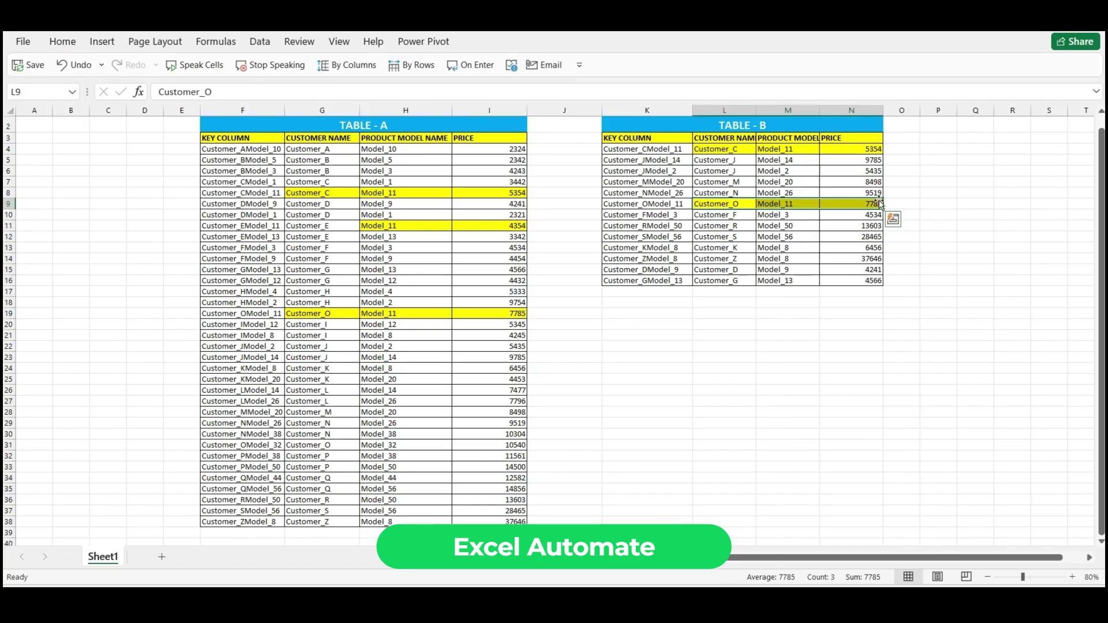